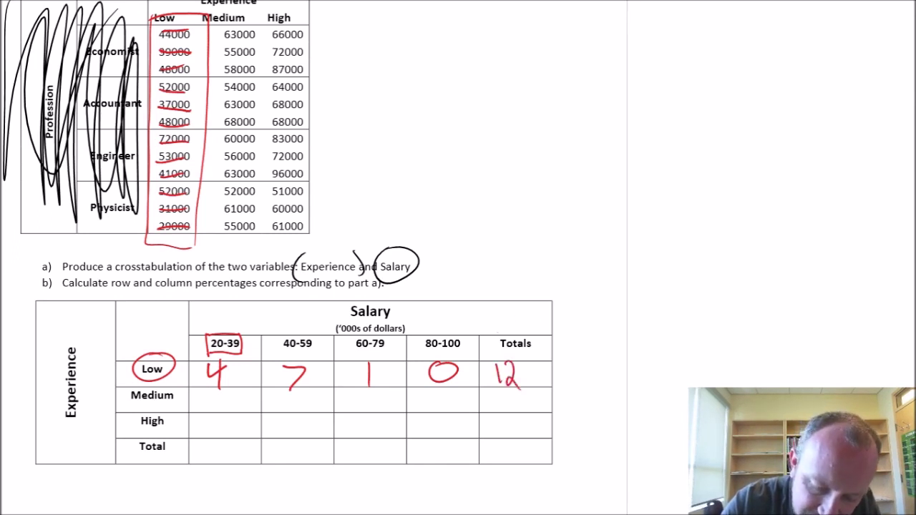
# - Write '(rows)' and 'Column' in red by the totals, erase the Low circle, and box Medium in blue
pyautogui.moveTo(492, 348)
pyautogui.mouseDown()
pyautogui.moveTo(493, 356)
pyautogui.moveTo(528, 358)
pyautogui.moveTo(533, 345)
pyautogui.moveTo(533, 363)
pyautogui.mouseUp()
pyautogui.moveTo(127, 450)
pyautogui.mouseDown()
pyautogui.moveTo(125, 460)
pyautogui.moveTo(151, 450)
pyautogui.moveTo(158, 456)
pyautogui.moveTo(147, 459)
pyautogui.moveTo(177, 462)
pyautogui.mouseUp()
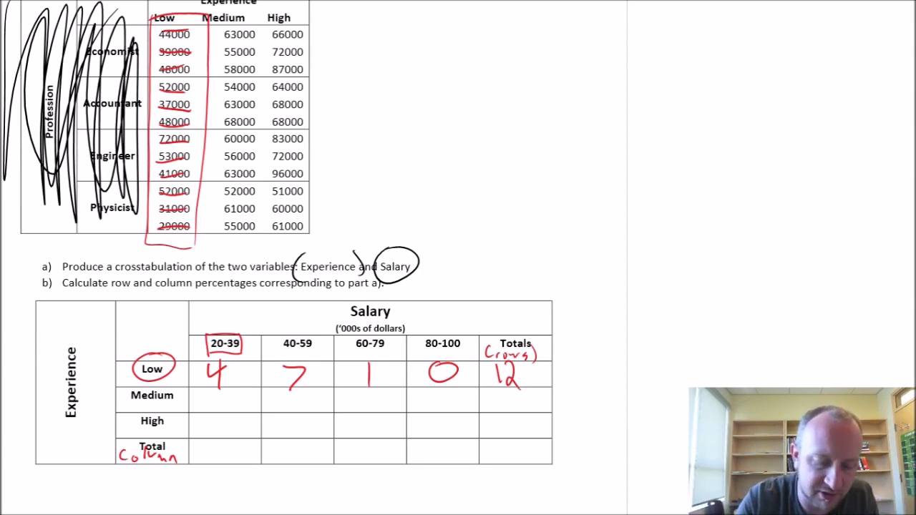
pyautogui.moveTo(156, 336)
pyautogui.mouseDown()
pyautogui.moveTo(154, 354)
pyautogui.moveTo(166, 351)
pyautogui.mouseUp()
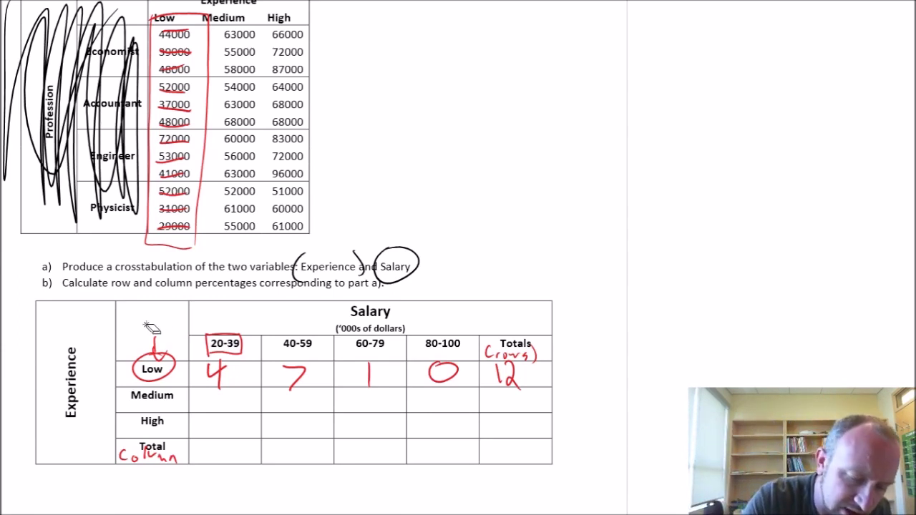
pyautogui.moveTo(156, 324); pyautogui.dragTo(153, 350)
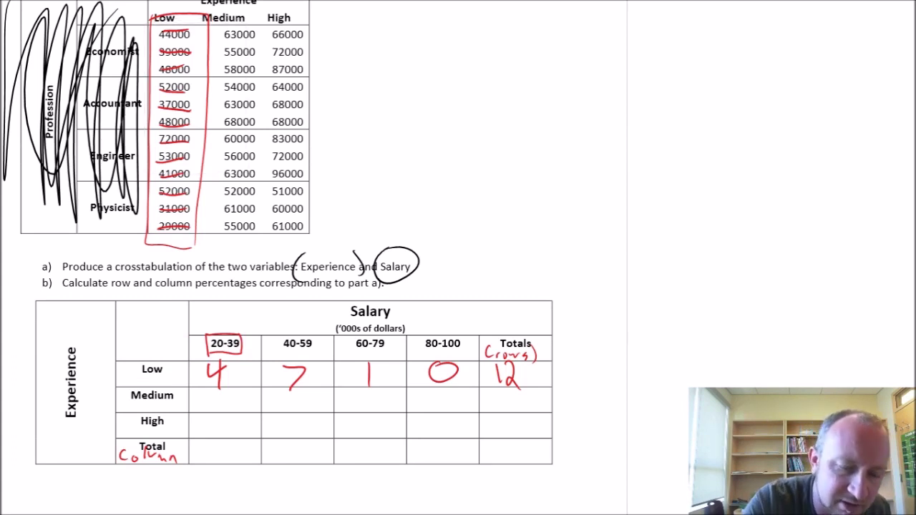
pyautogui.moveTo(257, 13)
pyautogui.mouseDown()
pyautogui.moveTo(209, 25)
pyautogui.moveTo(203, 251)
pyautogui.moveTo(265, 228)
pyautogui.moveTo(259, 6)
pyautogui.moveTo(248, 8)
pyautogui.mouseUp()
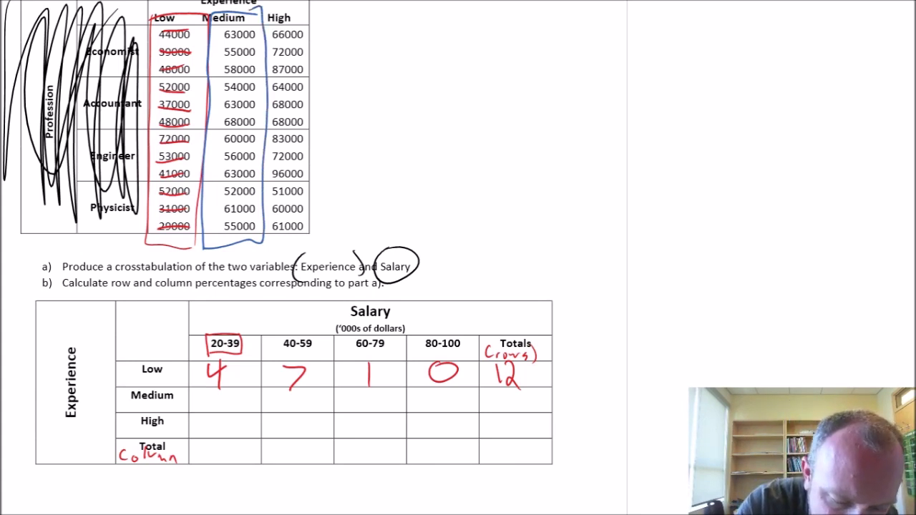
# - Write 0 and 6 in the Medium row's 20-39 and 40-59 cells, crossing off the counted salaries
pyautogui.moveTo(216, 390)
pyautogui.mouseDown()
pyautogui.moveTo(204, 399)
pyautogui.moveTo(219, 389)
pyautogui.mouseUp()
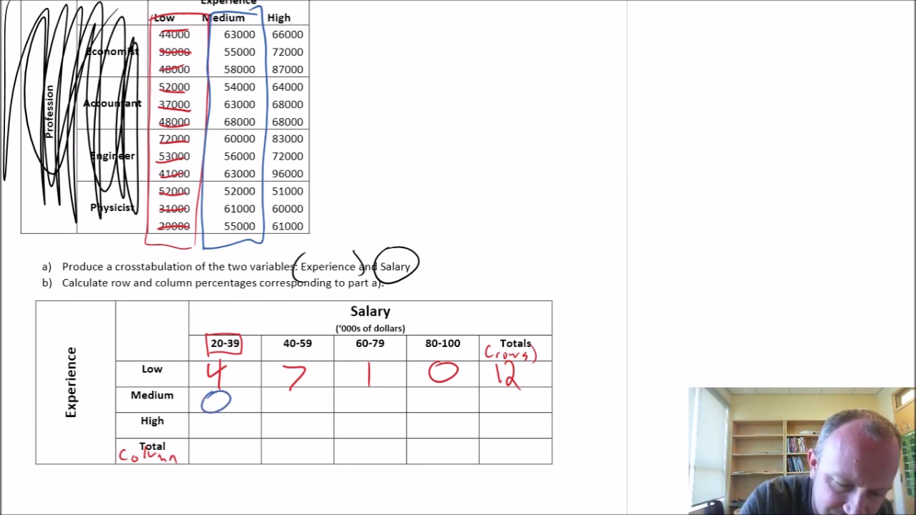
pyautogui.moveTo(223, 52)
pyautogui.mouseDown()
pyautogui.moveTo(216, 30)
pyautogui.moveTo(237, 50)
pyautogui.moveTo(213, 70)
pyautogui.moveTo(237, 70)
pyautogui.moveTo(254, 91)
pyautogui.mouseUp()
pyautogui.moveTo(221, 160); pyautogui.dragTo(255, 160)
pyautogui.moveTo(222, 194); pyautogui.dragTo(252, 192)
pyautogui.moveTo(220, 227); pyautogui.dragTo(257, 225)
pyautogui.moveTo(295, 387); pyautogui.dragTo(288, 401)
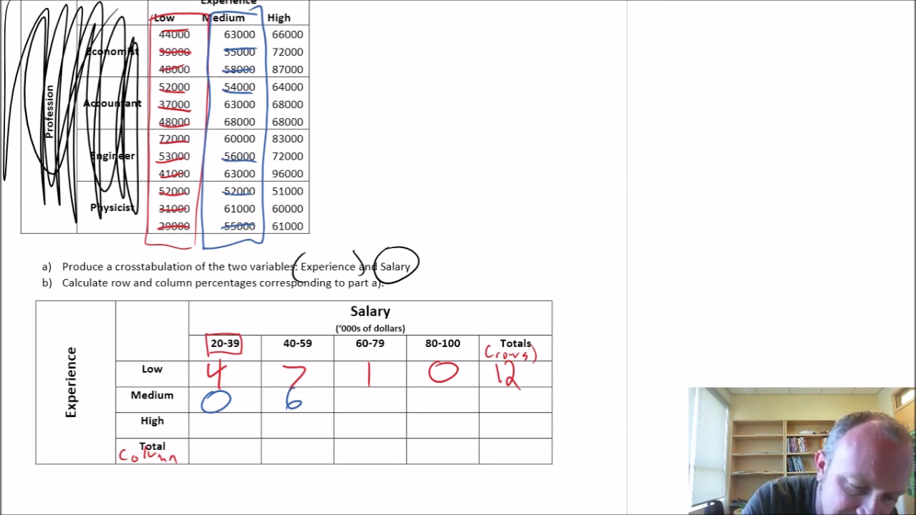
# - Cross off the 60-79 Medium salaries, write 6, 0 and total 12, then box High in green
pyautogui.moveTo(223, 29); pyautogui.dragTo(253, 28)
pyautogui.moveTo(223, 107)
pyautogui.mouseDown()
pyautogui.moveTo(254, 106)
pyautogui.moveTo(249, 139)
pyautogui.mouseUp()
pyautogui.moveTo(226, 176); pyautogui.dragTo(248, 174)
pyautogui.moveTo(222, 213); pyautogui.dragTo(255, 209)
pyautogui.moveTo(369, 387); pyautogui.dragTo(362, 405)
pyautogui.moveTo(441, 391)
pyautogui.mouseDown()
pyautogui.moveTo(429, 394)
pyautogui.moveTo(525, 414)
pyautogui.mouseUp()
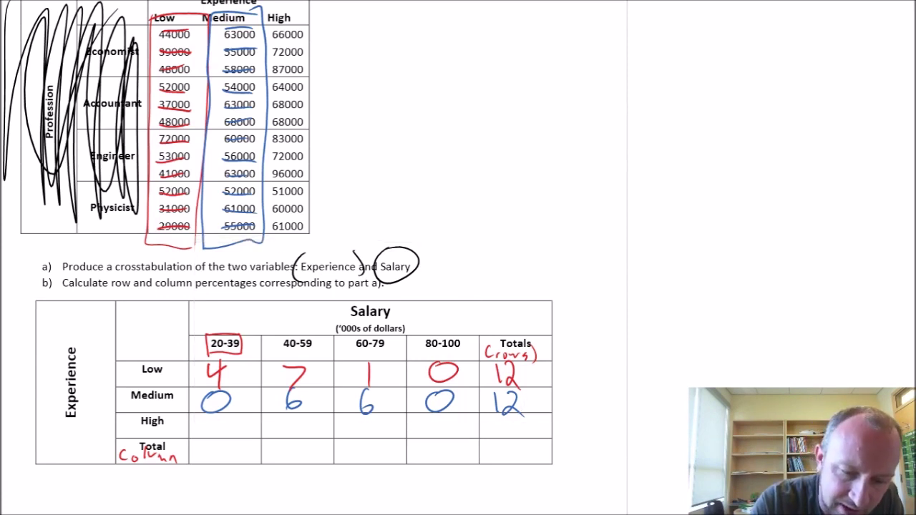
pyautogui.moveTo(270, 17)
pyautogui.mouseDown()
pyautogui.moveTo(261, 227)
pyautogui.moveTo(312, 251)
pyautogui.moveTo(319, 43)
pyautogui.moveTo(274, 24)
pyautogui.moveTo(276, 37)
pyautogui.mouseUp()
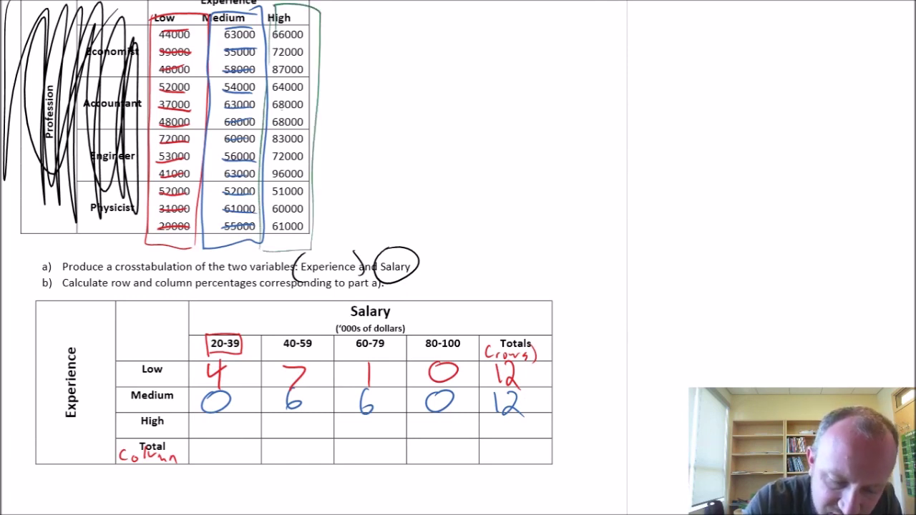
# - Write 0 for High in 20-39 and 1 in 40-59, crossing off the 51000 salary
pyautogui.moveTo(213, 416)
pyautogui.mouseDown()
pyautogui.moveTo(204, 428)
pyautogui.moveTo(215, 414)
pyautogui.mouseUp()
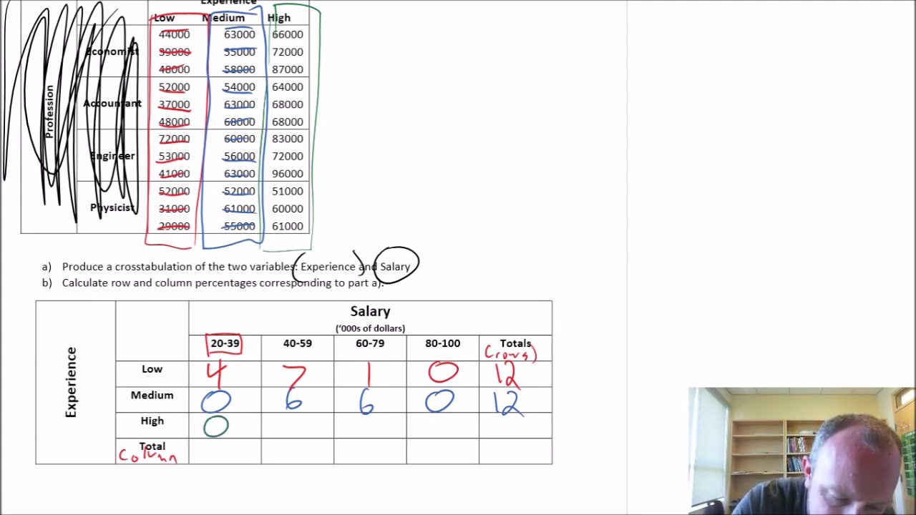
pyautogui.moveTo(270, 192); pyautogui.dragTo(308, 193)
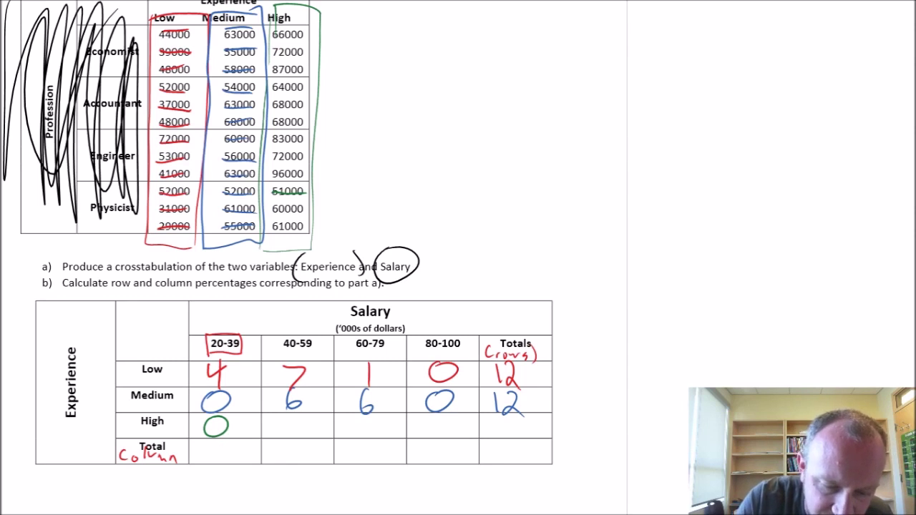
pyautogui.moveTo(291, 413); pyautogui.dragTo(293, 434)
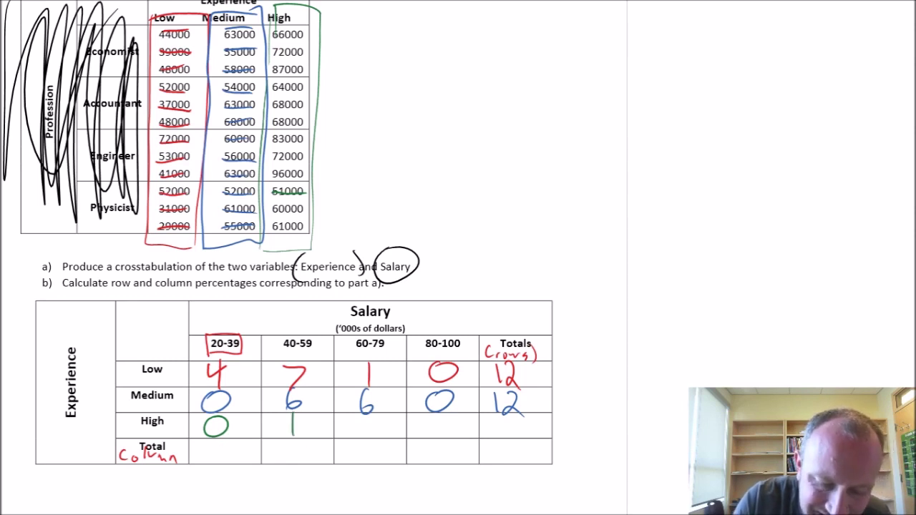
# - Cross off the eight 60-79 High salaries and write 8 in that cell
pyautogui.moveTo(270, 33); pyautogui.dragTo(304, 32)
pyautogui.moveTo(271, 56); pyautogui.dragTo(299, 54)
pyautogui.moveTo(273, 90)
pyautogui.mouseDown()
pyautogui.moveTo(303, 88)
pyautogui.moveTo(304, 122)
pyautogui.mouseUp()
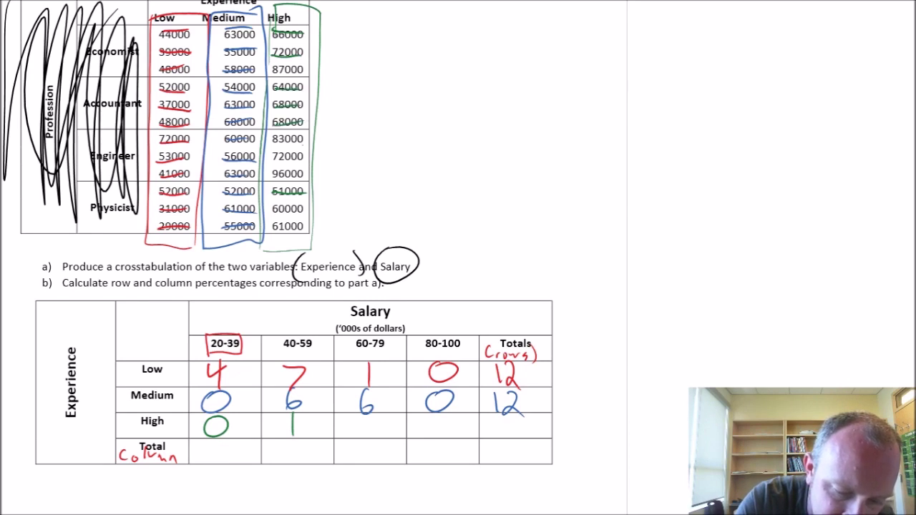
pyautogui.moveTo(270, 160); pyautogui.dragTo(308, 159)
pyautogui.moveTo(275, 211); pyautogui.dragTo(306, 207)
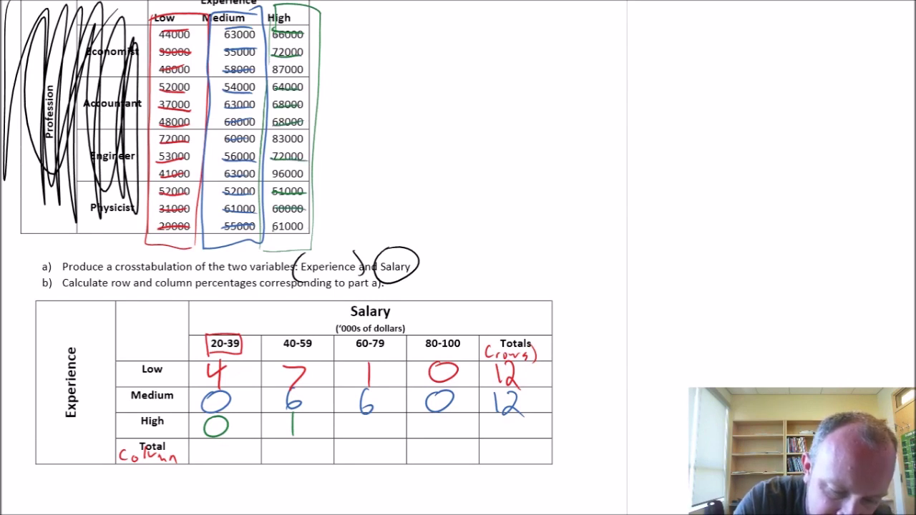
pyautogui.moveTo(367, 413); pyautogui.dragTo(368, 422)
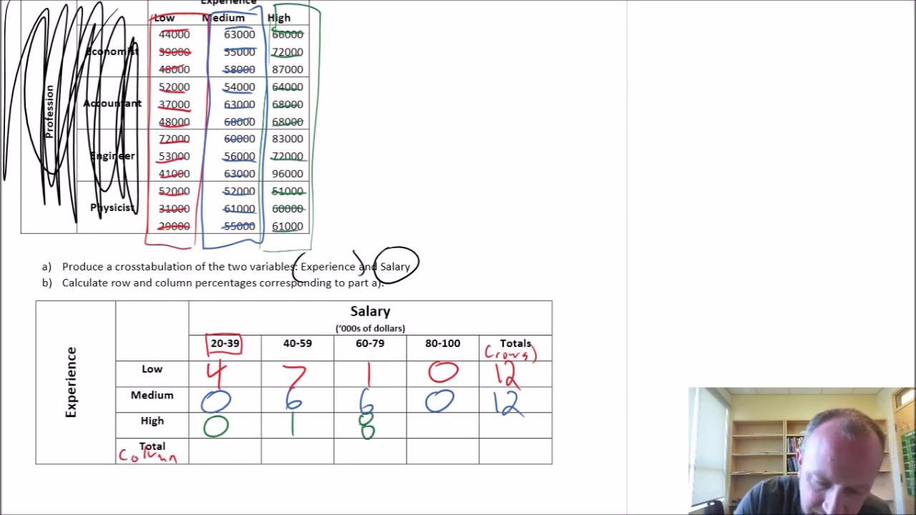
# - Cross off 87000 and 83000, then write 3 for High 80-100 and row total 12
pyautogui.moveTo(273, 72); pyautogui.dragTo(307, 70)
pyautogui.moveTo(272, 141); pyautogui.dragTo(306, 139)
pyautogui.moveTo(432, 416)
pyautogui.mouseDown()
pyautogui.moveTo(443, 427)
pyautogui.moveTo(434, 440)
pyautogui.mouseUp()
pyautogui.moveTo(495, 419)
pyautogui.mouseDown()
pyautogui.moveTo(495, 434)
pyautogui.moveTo(529, 442)
pyautogui.mouseUp()
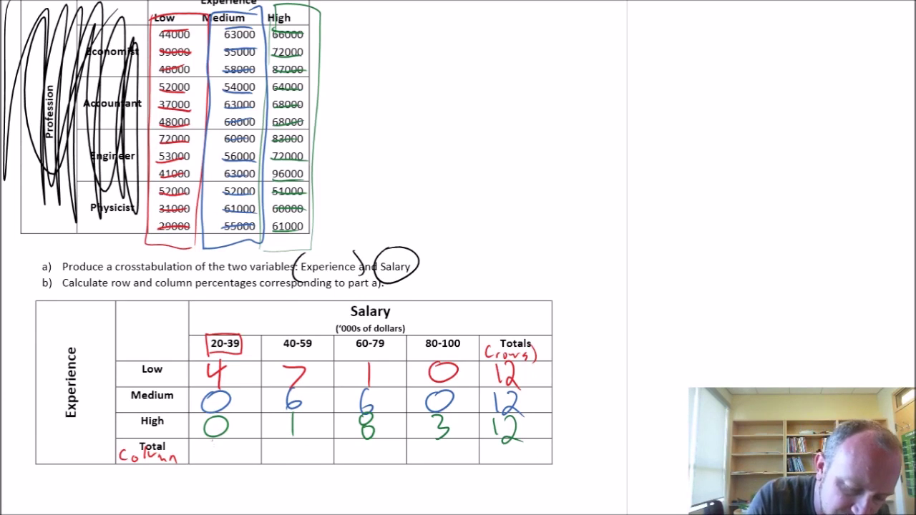
# - Write column totals 4, 14, 15, 3 and grand total 36 in magenta, then loop the diagonal cells
pyautogui.moveTo(215, 440); pyautogui.dragTo(226, 450)
pyautogui.moveTo(223, 439); pyautogui.dragTo(224, 458)
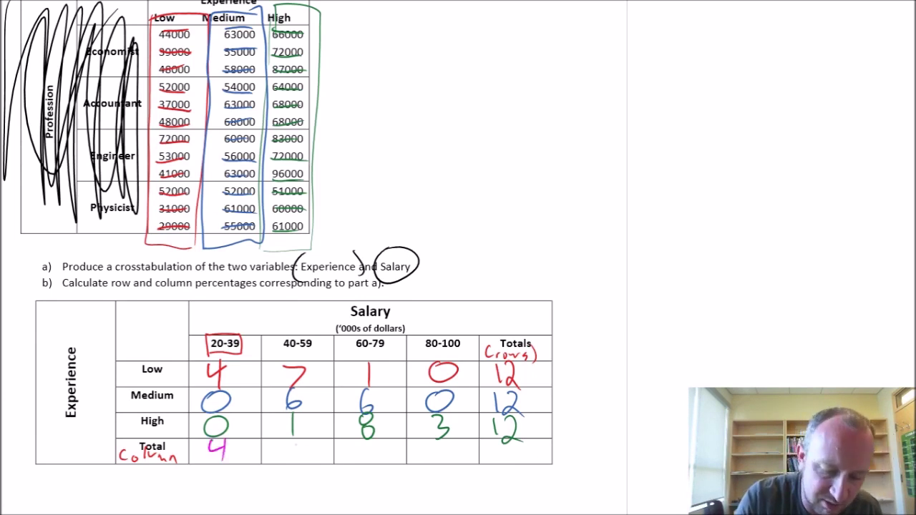
pyautogui.moveTo(285, 442)
pyautogui.mouseDown()
pyautogui.moveTo(286, 459)
pyautogui.moveTo(308, 450)
pyautogui.moveTo(306, 462)
pyautogui.mouseUp()
pyautogui.moveTo(362, 446); pyautogui.dragTo(362, 461)
pyautogui.moveTo(372, 445)
pyautogui.mouseDown()
pyautogui.moveTo(370, 462)
pyautogui.moveTo(391, 439)
pyautogui.moveTo(438, 458)
pyautogui.moveTo(432, 466)
pyautogui.mouseUp()
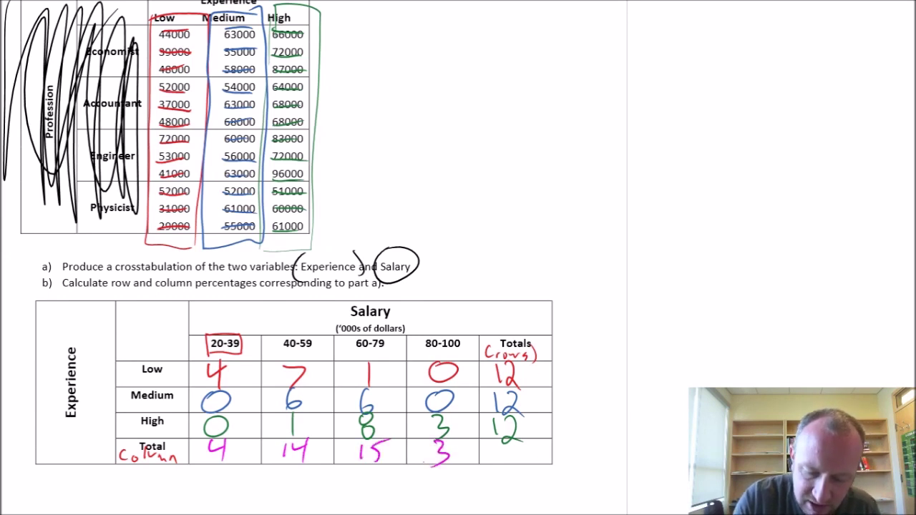
pyautogui.moveTo(490, 443)
pyautogui.mouseDown()
pyautogui.moveTo(493, 467)
pyautogui.moveTo(516, 462)
pyautogui.moveTo(514, 452)
pyautogui.mouseUp()
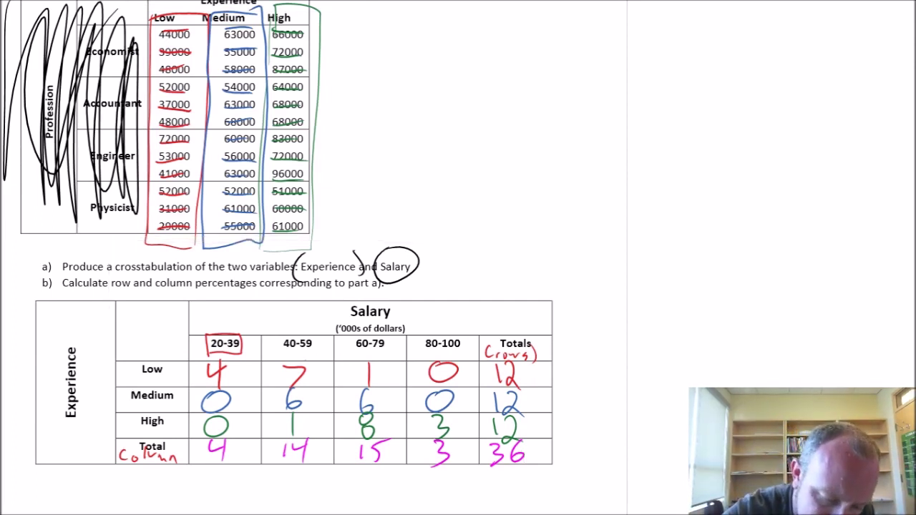
pyautogui.moveTo(308, 355)
pyautogui.mouseDown()
pyautogui.moveTo(216, 358)
pyautogui.moveTo(198, 373)
pyautogui.moveTo(263, 410)
pyautogui.moveTo(335, 435)
pyautogui.moveTo(431, 446)
pyautogui.moveTo(462, 435)
pyautogui.moveTo(351, 363)
pyautogui.moveTo(284, 353)
pyautogui.mouseUp()
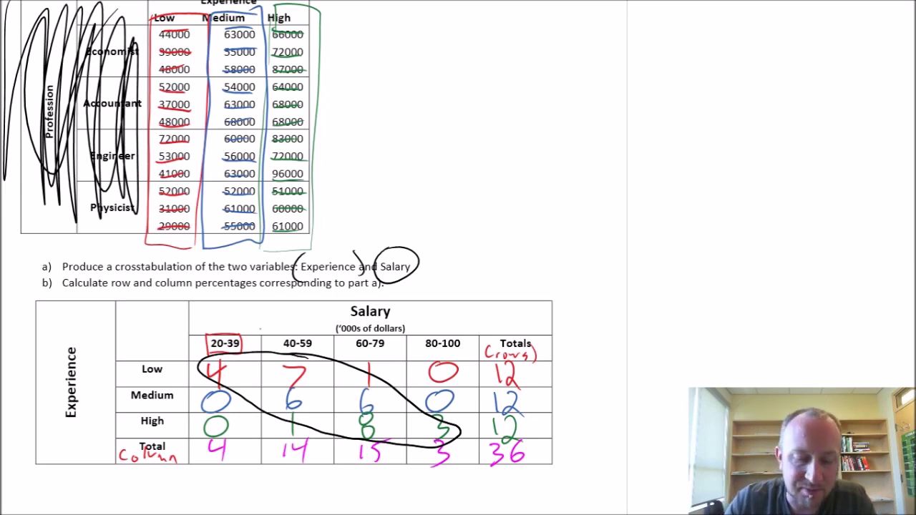
# - Underline 'row' and 'column' in the part b) instruction with the black pen
pyautogui.moveTo(260, 328); pyautogui.dragTo(136, 285)
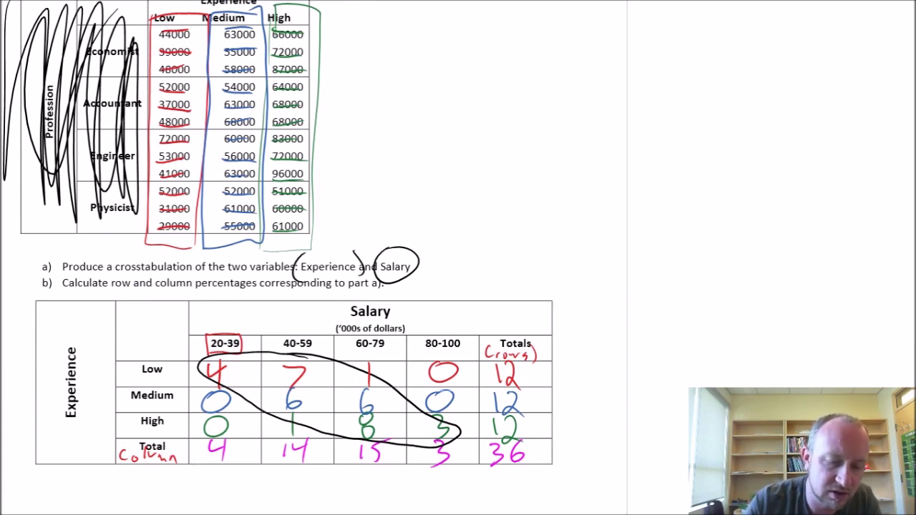
pyautogui.moveTo(110, 288); pyautogui.dragTo(195, 293)
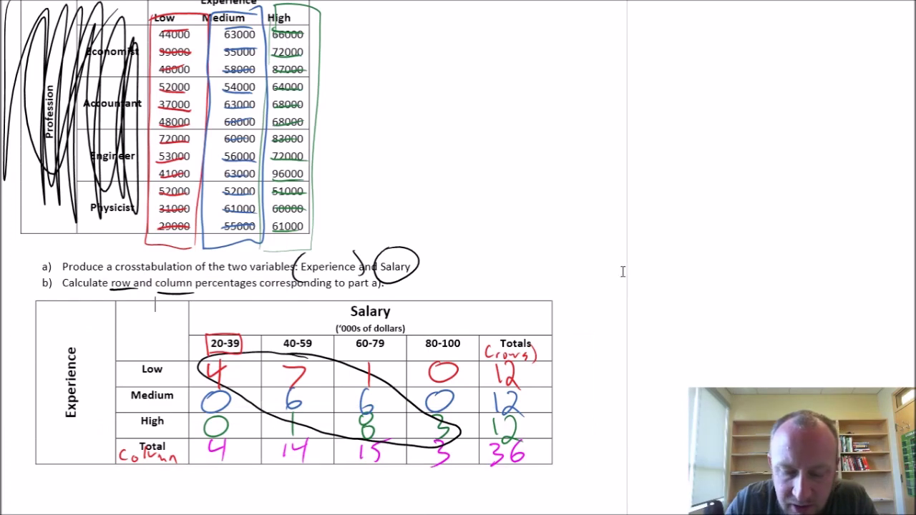
# - Scroll to the empty crosstab and handwrite 'row percentages' under Salary in its header
pyautogui.scroll(-10, 739, 274)
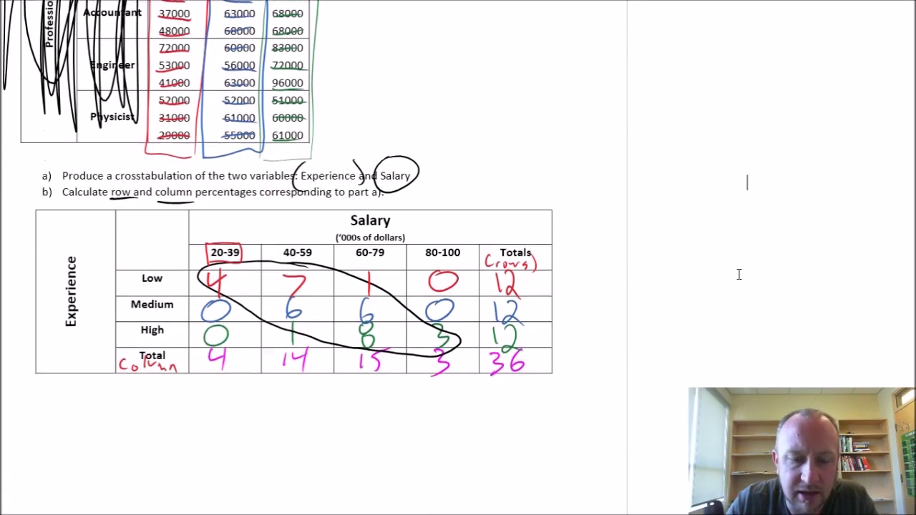
pyautogui.scroll(-1, 739, 274)
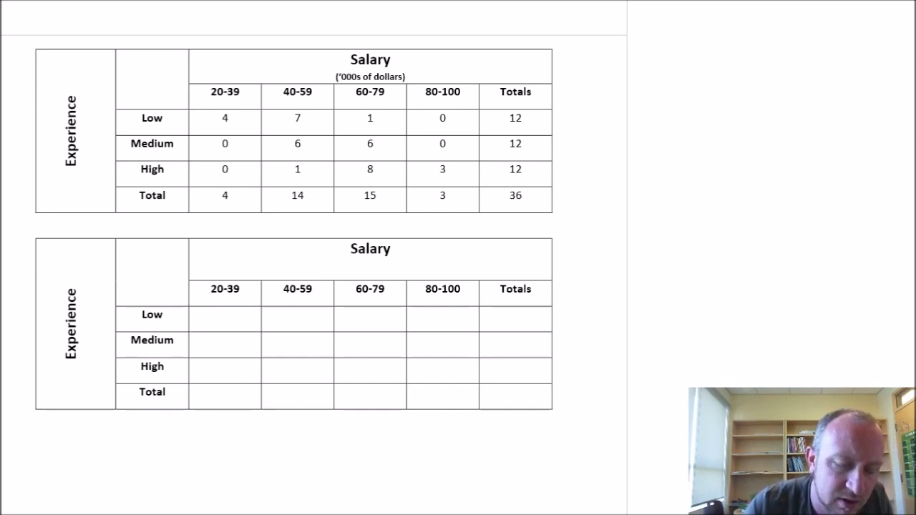
pyautogui.moveTo(306, 266); pyautogui.dragTo(302, 280)
pyautogui.moveTo(313, 270)
pyautogui.mouseDown()
pyautogui.moveTo(315, 279)
pyautogui.moveTo(390, 271)
pyautogui.moveTo(428, 284)
pyautogui.moveTo(438, 269)
pyautogui.mouseUp()
pyautogui.moveTo(443, 273)
pyautogui.mouseDown()
pyautogui.moveTo(448, 296)
pyautogui.moveTo(465, 279)
pyautogui.mouseUp()
pyautogui.moveTo(479, 269); pyautogui.dragTo(473, 279)
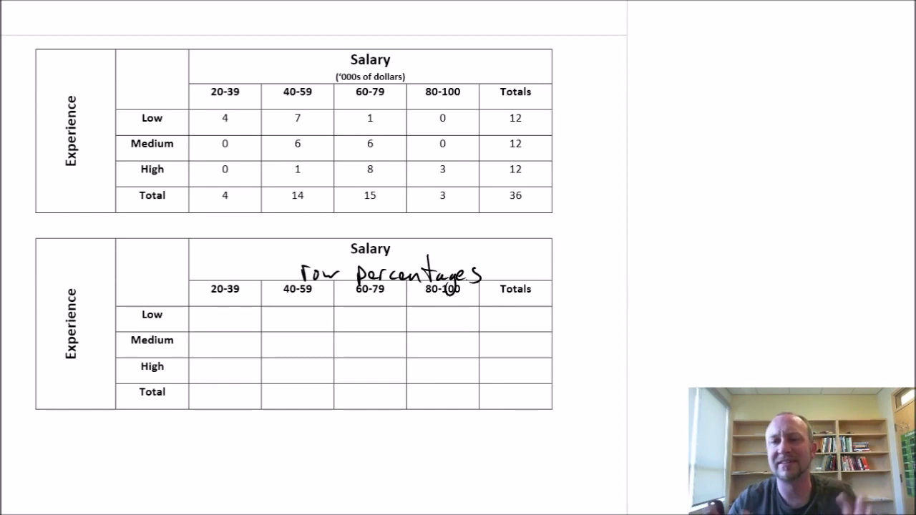